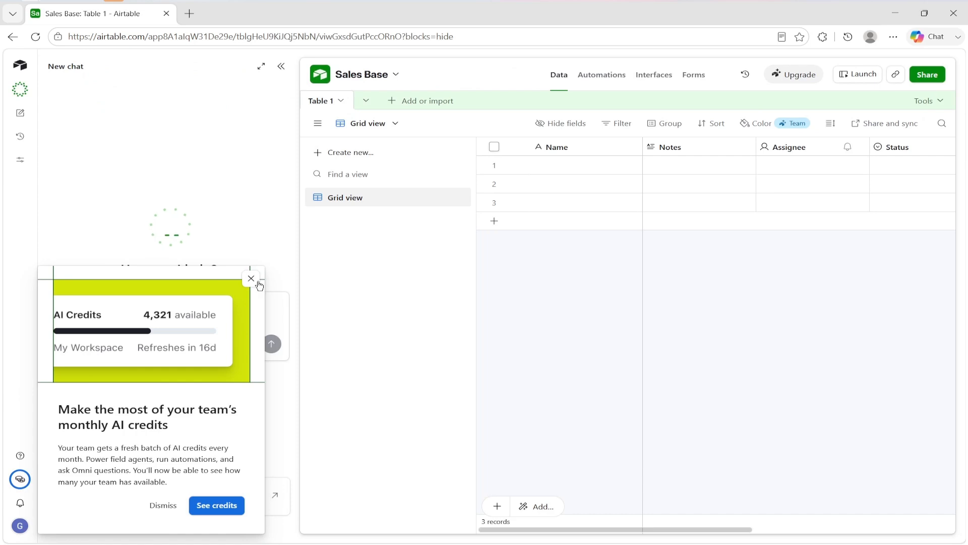
Close the AI credits notice and the chat, and start building a new form from scratch in the base
left_click(254, 279)
left_click(280, 67)
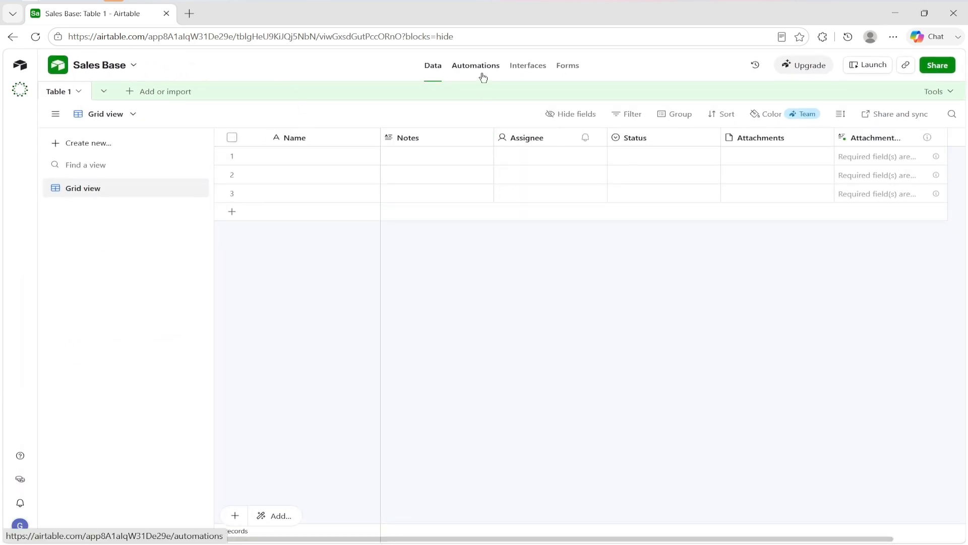
left_click(572, 76)
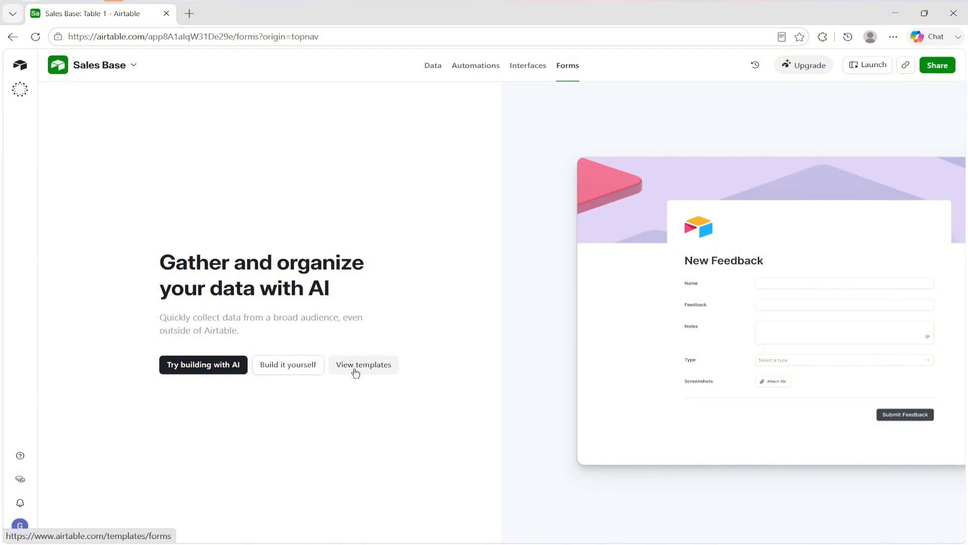
left_click(291, 374)
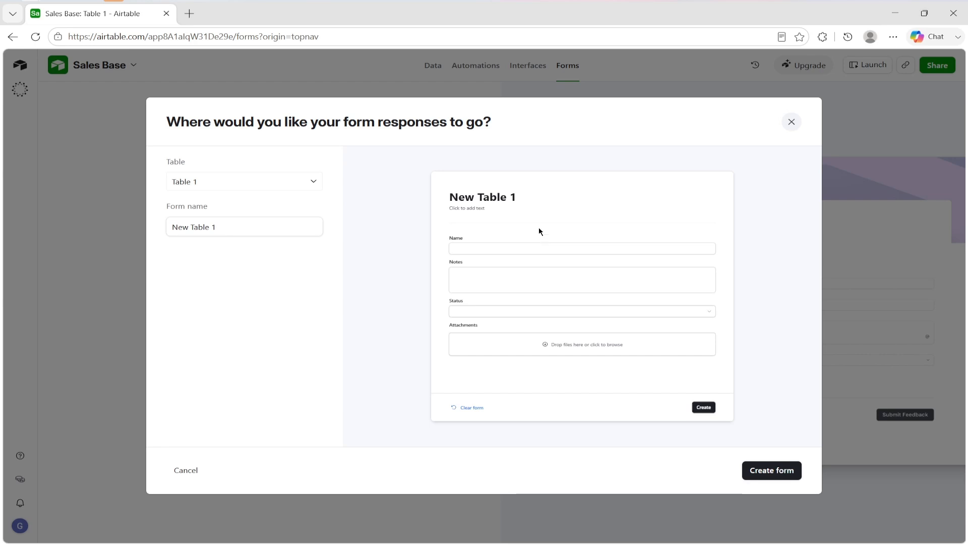
Create a form named Sign Up with Table 1 as the destination for its responses
left_click(242, 190)
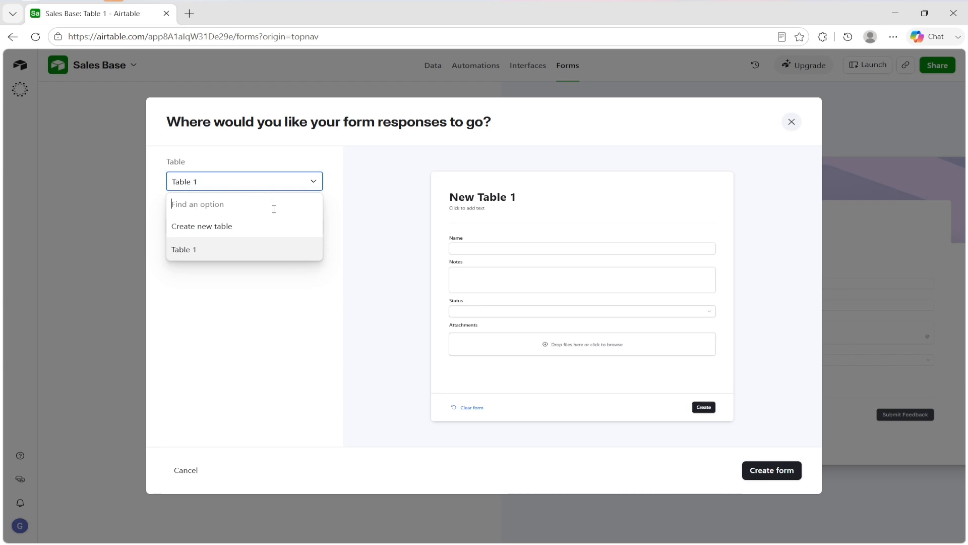
left_click(238, 254)
left_click_drag(246, 224, 169, 232)
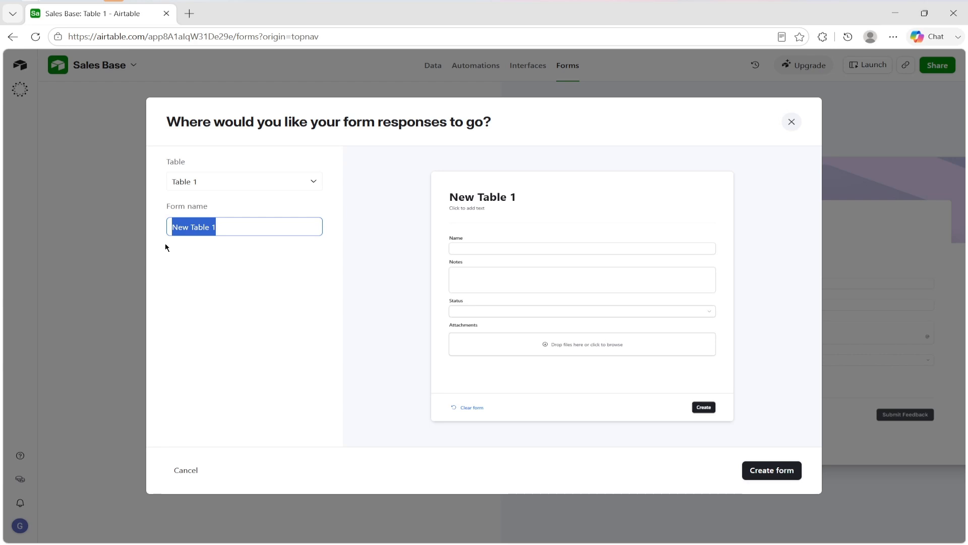
type("Sign Up")
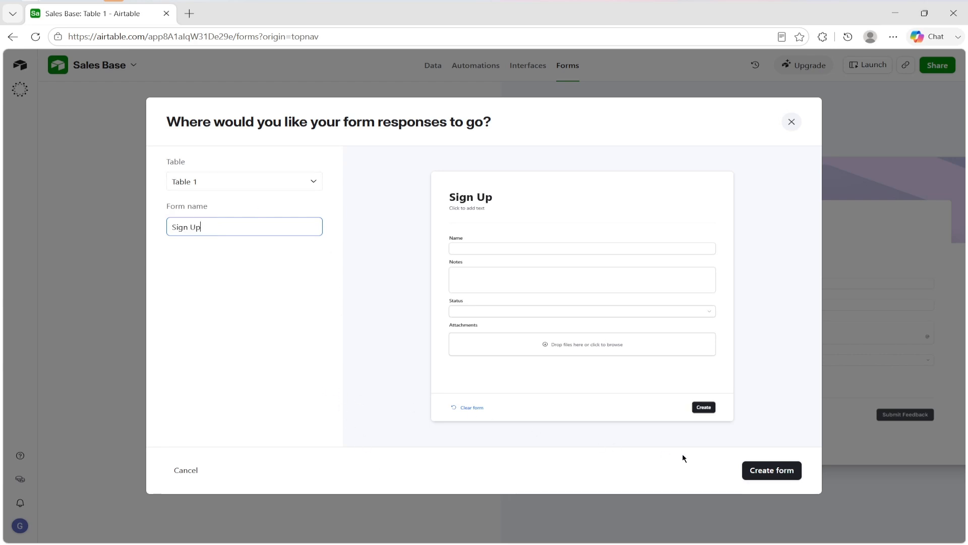
left_click(771, 470)
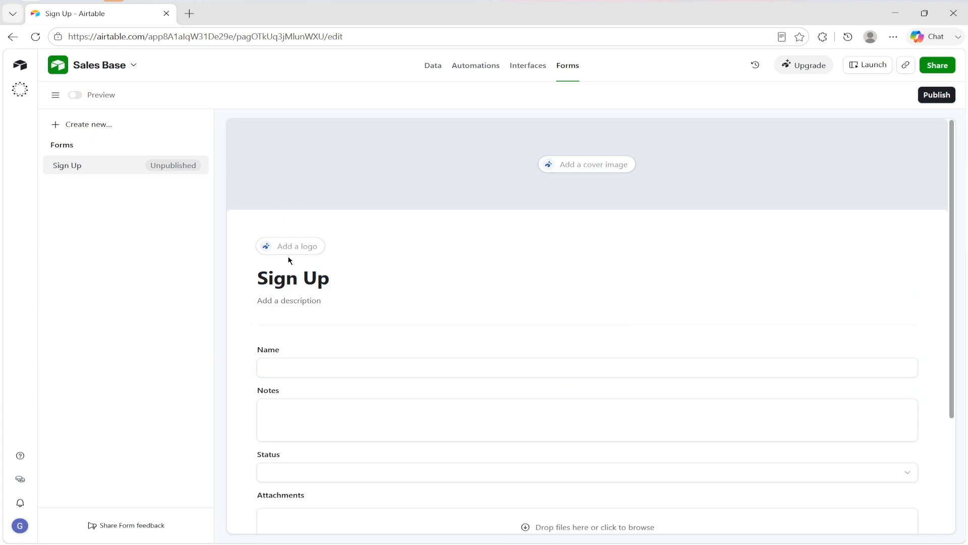
scroll(288, 257, "down", 1)
left_click(301, 219)
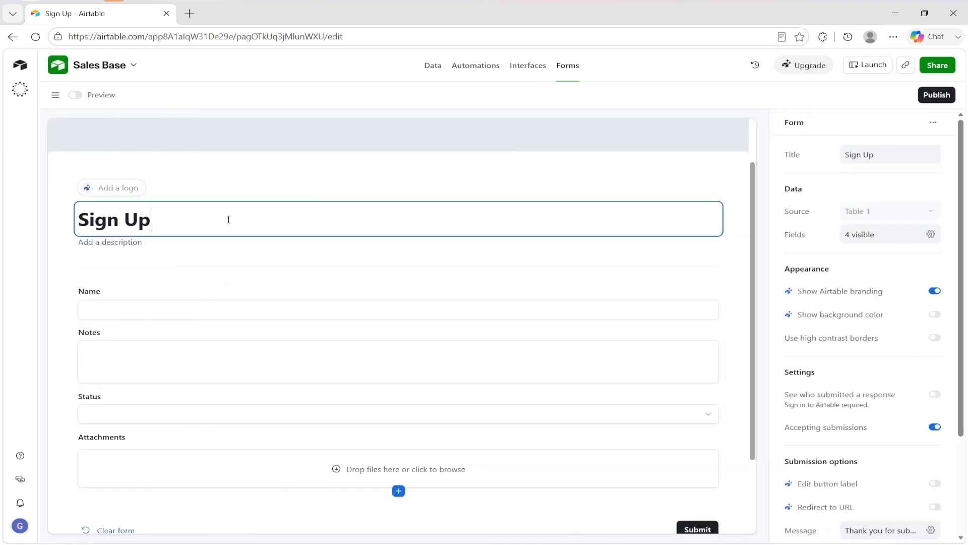
left_click(119, 248)
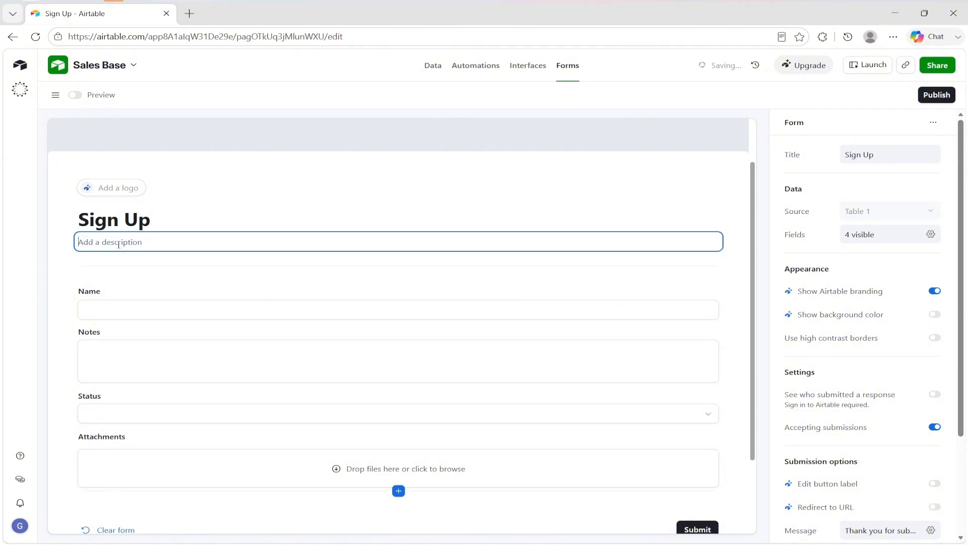
left_click(138, 272)
scroll(146, 227, "down", 2)
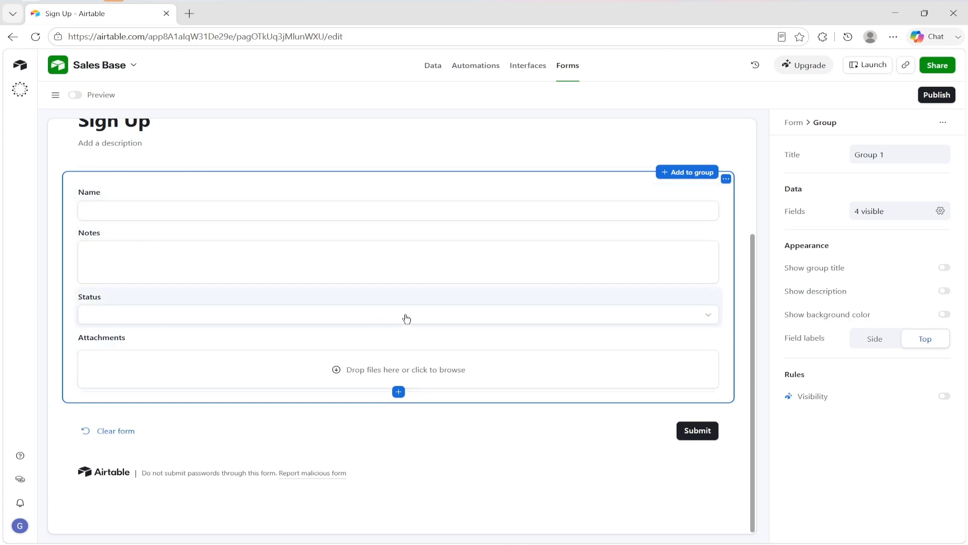
Start adding a new Single select field below the Attachments field of the form
left_click(398, 392)
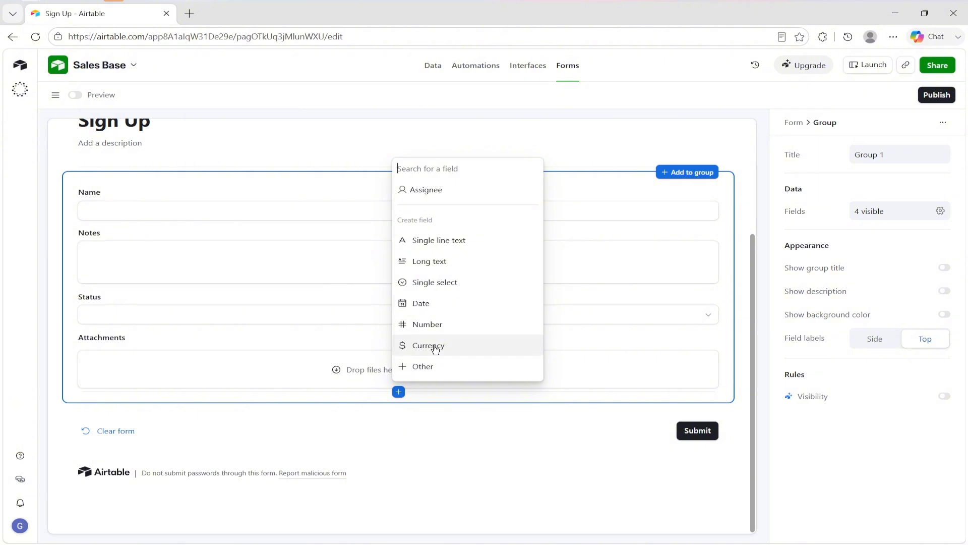
left_click(443, 282)
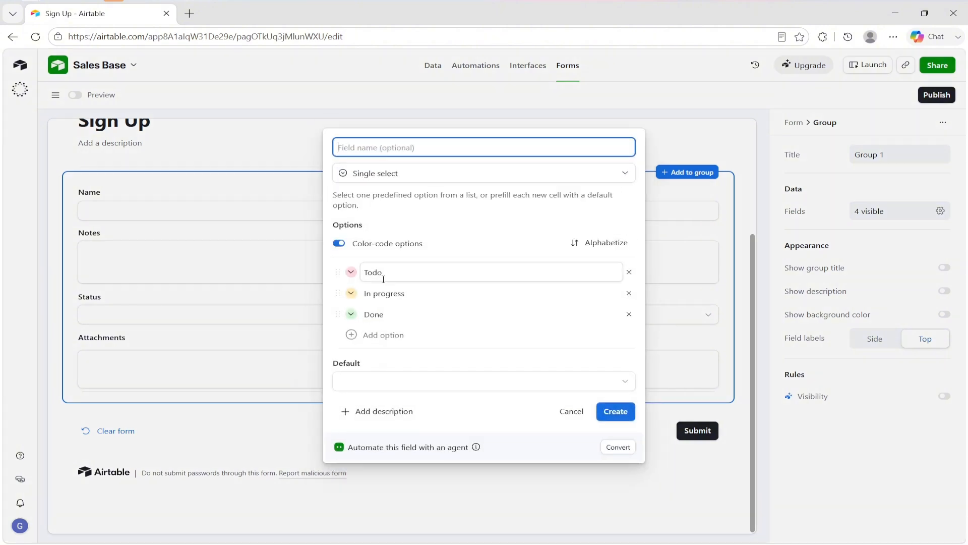
left_click(412, 278)
key("Tab")
key("Tab")
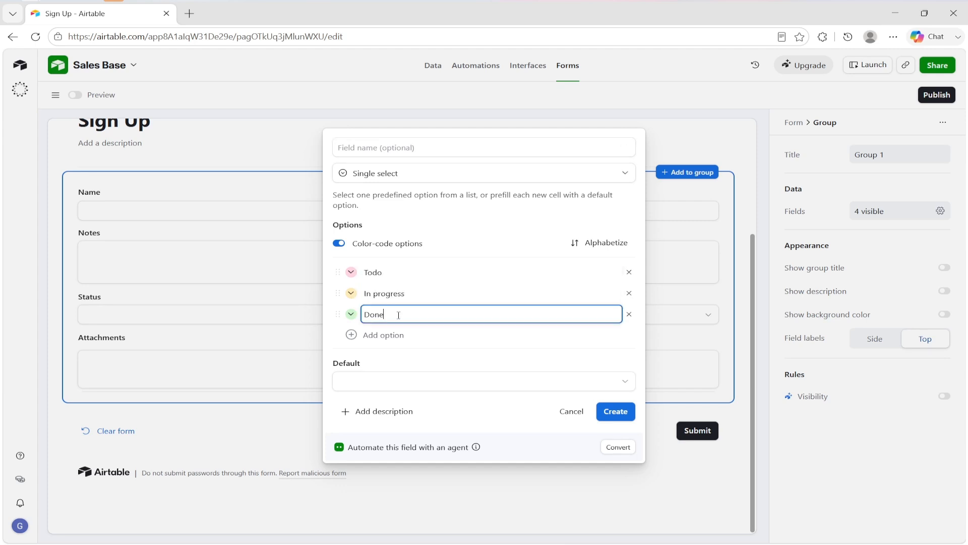
key("shift+Tab")
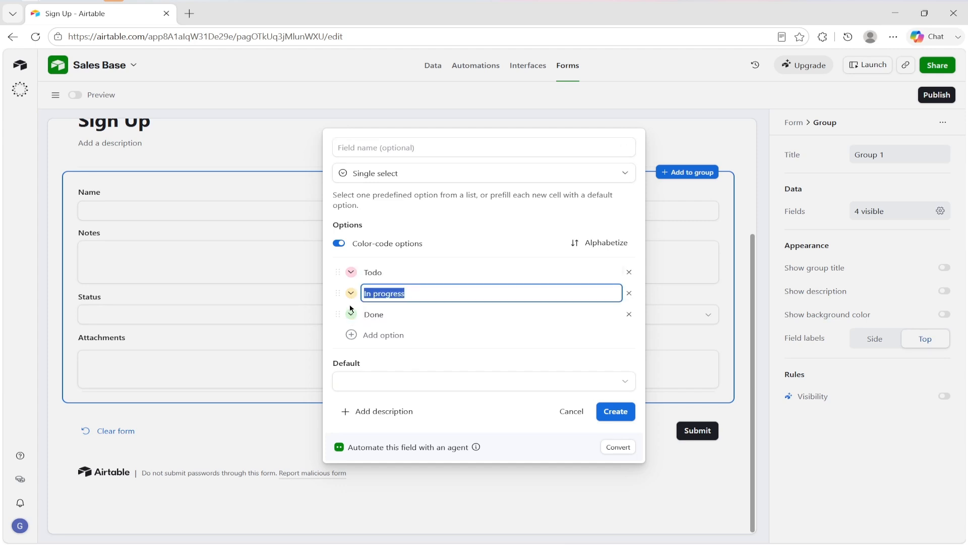
left_click(417, 312)
left_click(431, 354)
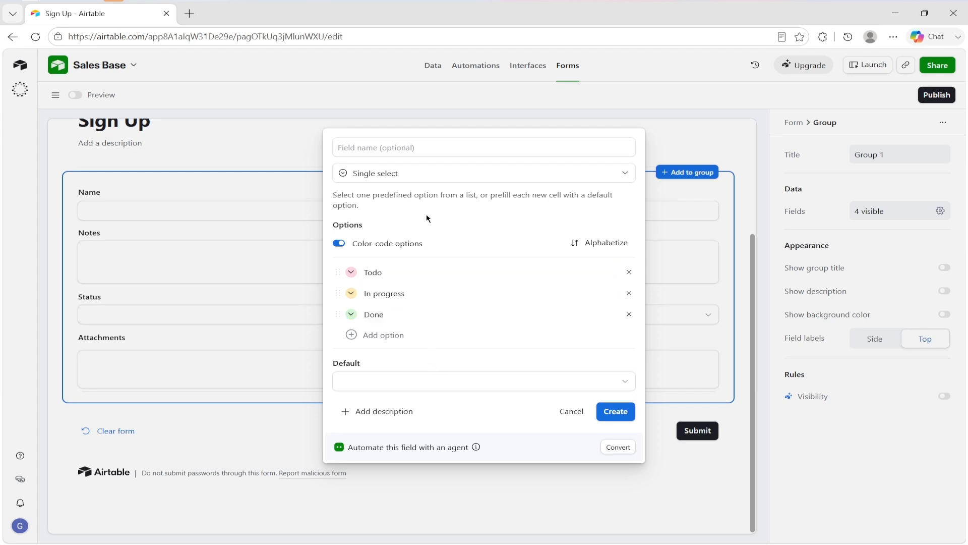
left_click(419, 148)
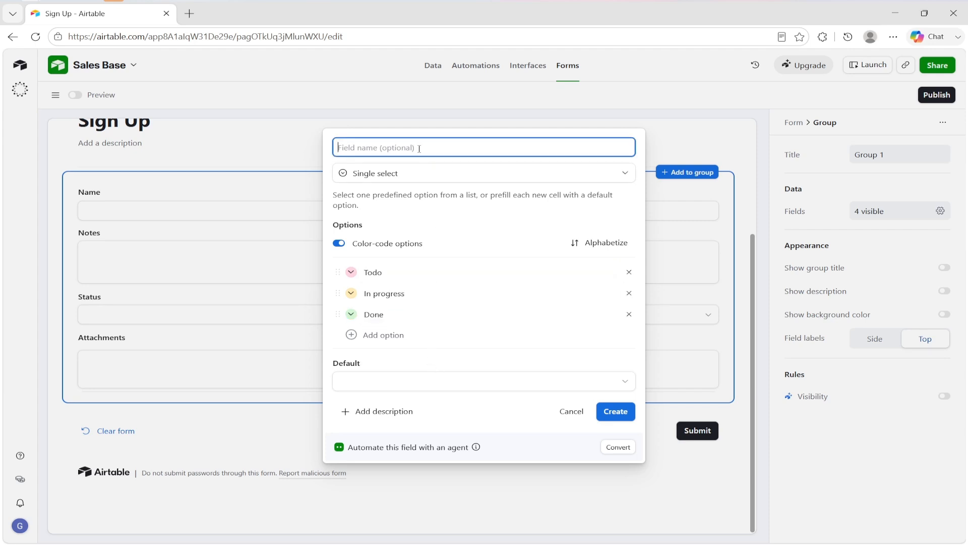
Change the new field's type to Multiple select
left_click(410, 174)
scroll(534, 136, "up", 1)
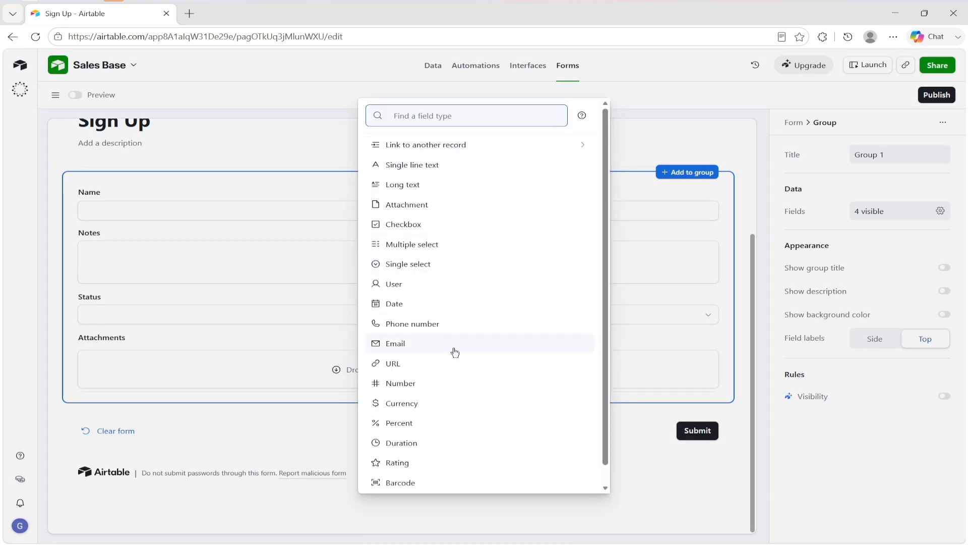
scroll(437, 283, "down", 1)
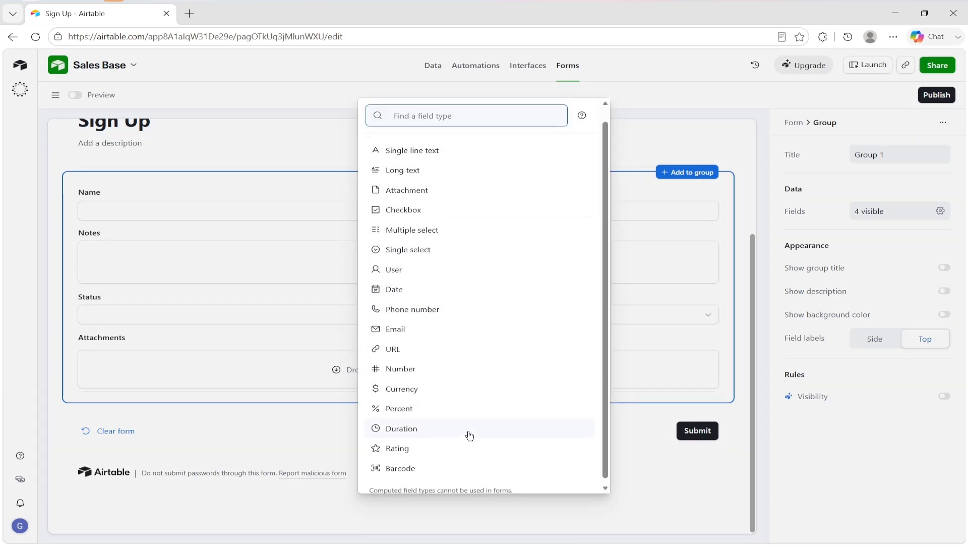
scroll(457, 279, "up", 1)
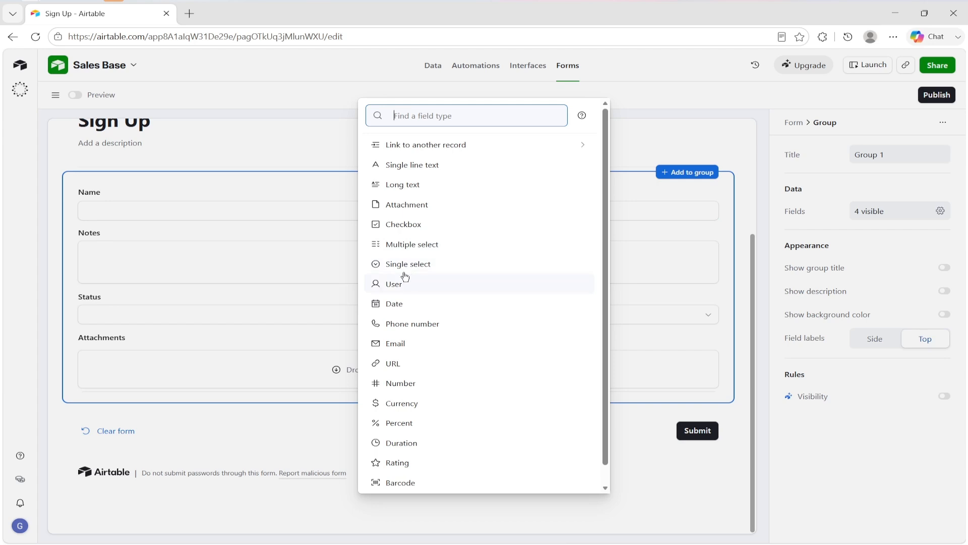
left_click(410, 245)
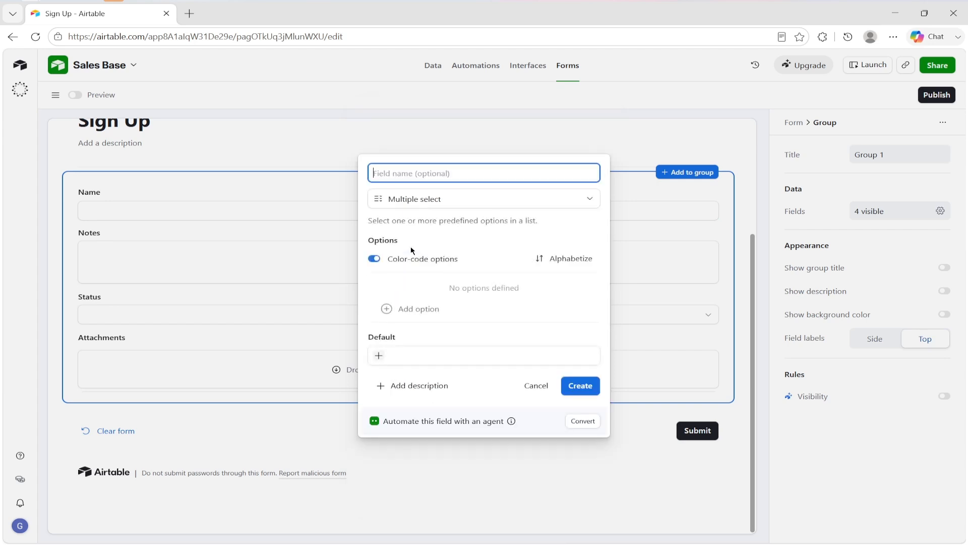
Add the choices Option 1, Option 22 and Option 3, and create the multiple-select field without a custom name
left_click(446, 264)
left_click(445, 268)
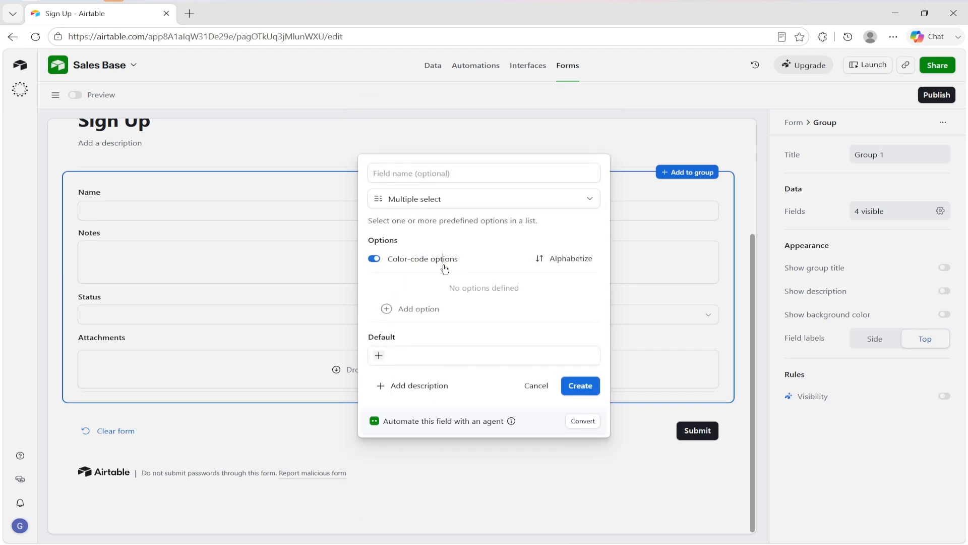
left_click(466, 302)
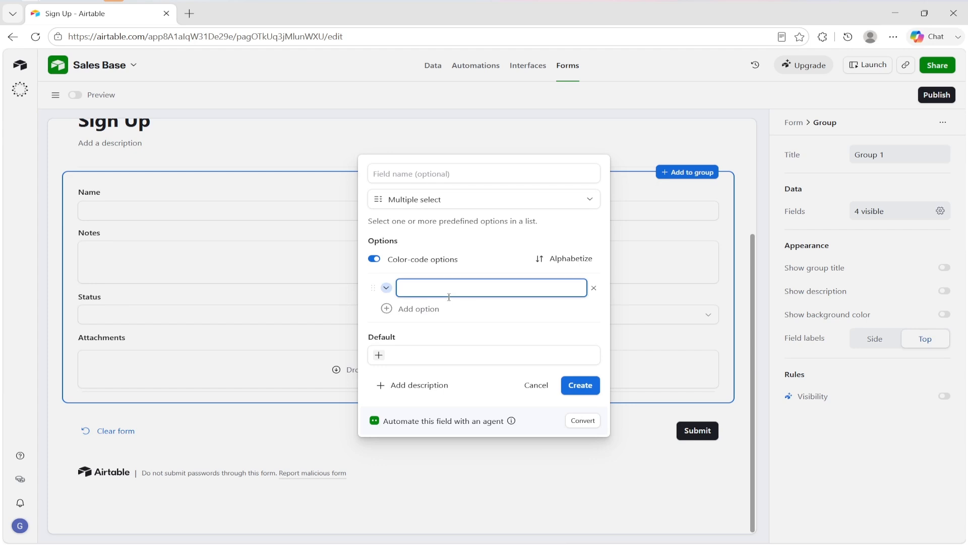
type("Option 1 Option 22 Option 3")
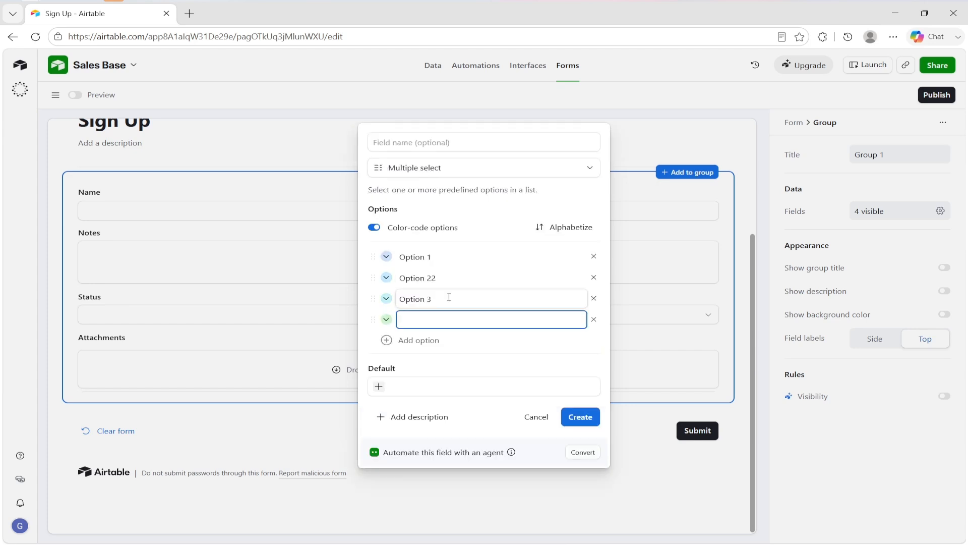
left_click(580, 416)
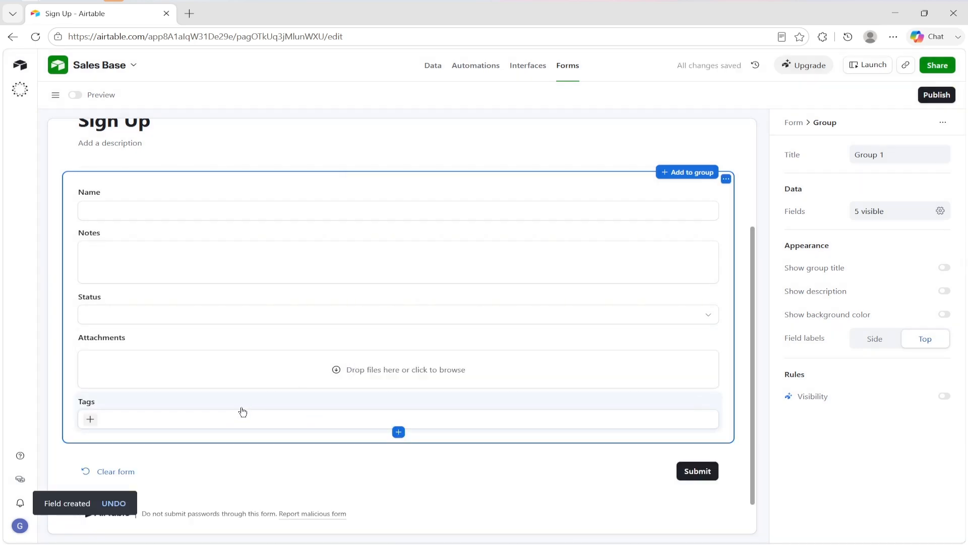
left_click(243, 412)
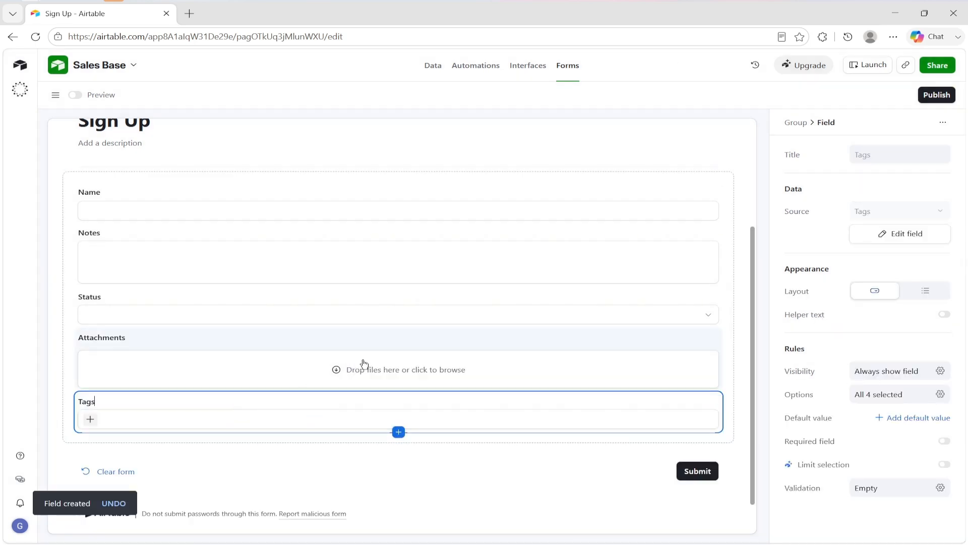
scroll(363, 365, "up", 1)
scroll(363, 364, "down", 1)
Remove the Notes field from the Sign Up form
left_click(298, 249)
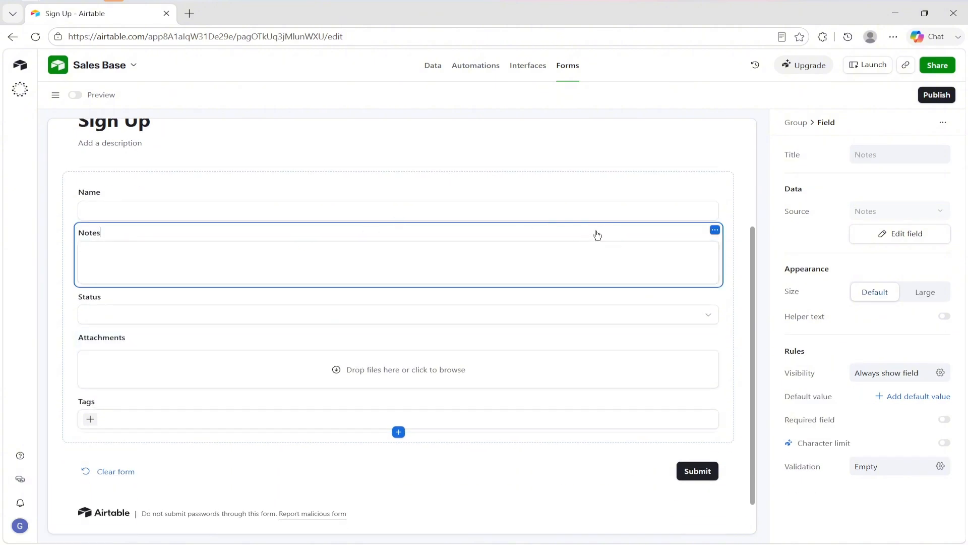
left_click(715, 230)
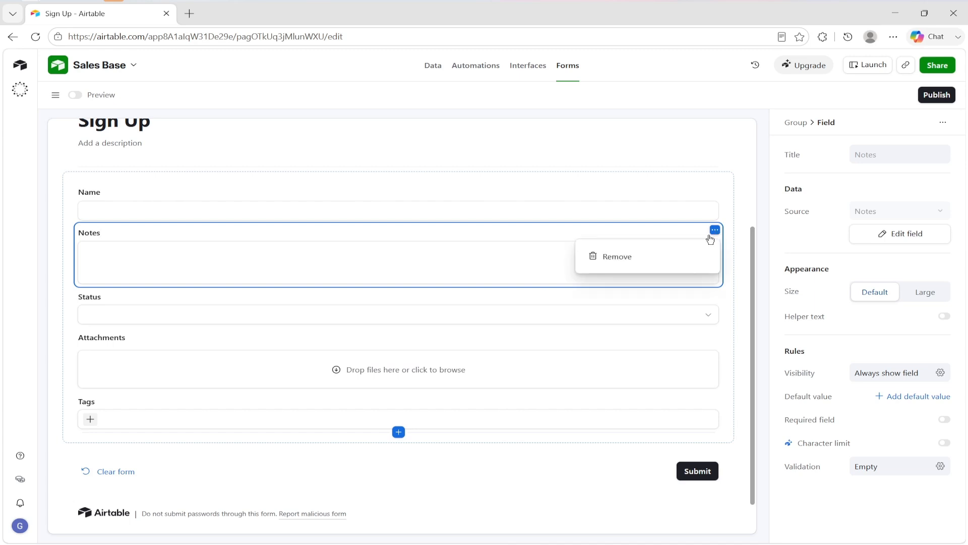
left_click(641, 268)
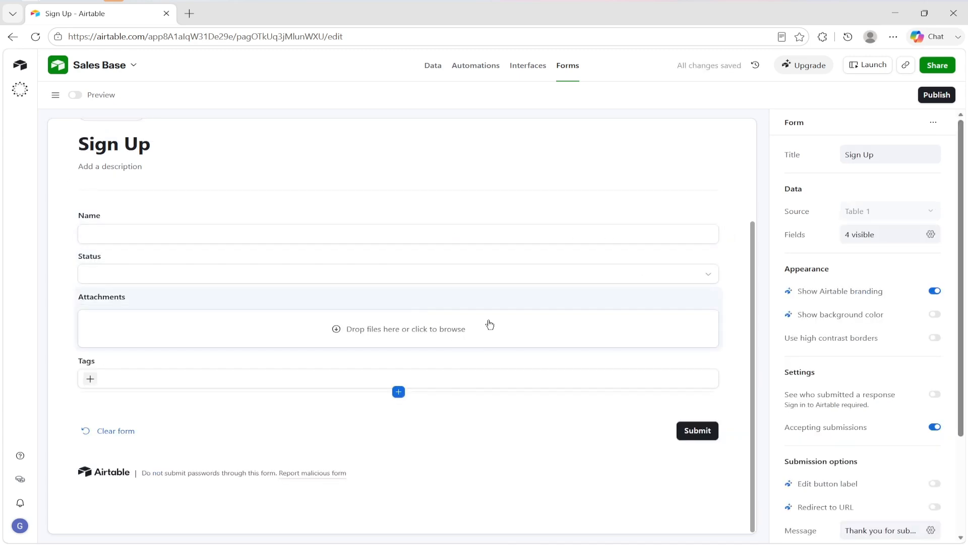
Try the Large size on the Name field and restore its Default size
left_click(500, 222)
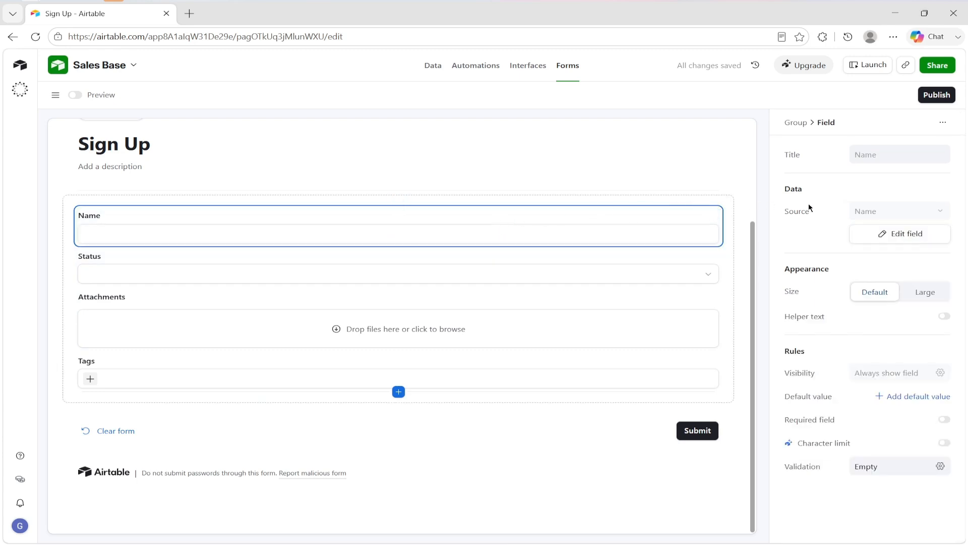
left_click_drag(780, 162, 821, 274)
left_click(921, 291)
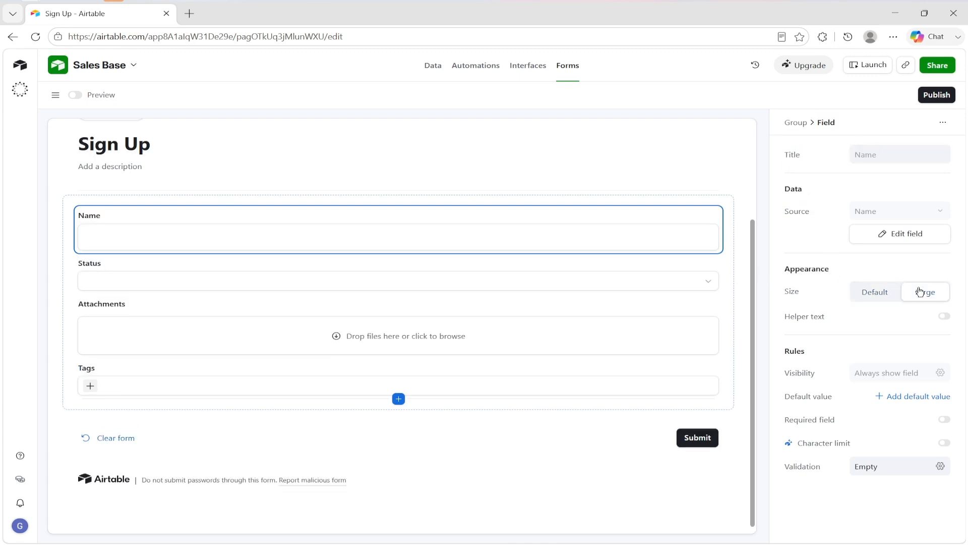
left_click(885, 293)
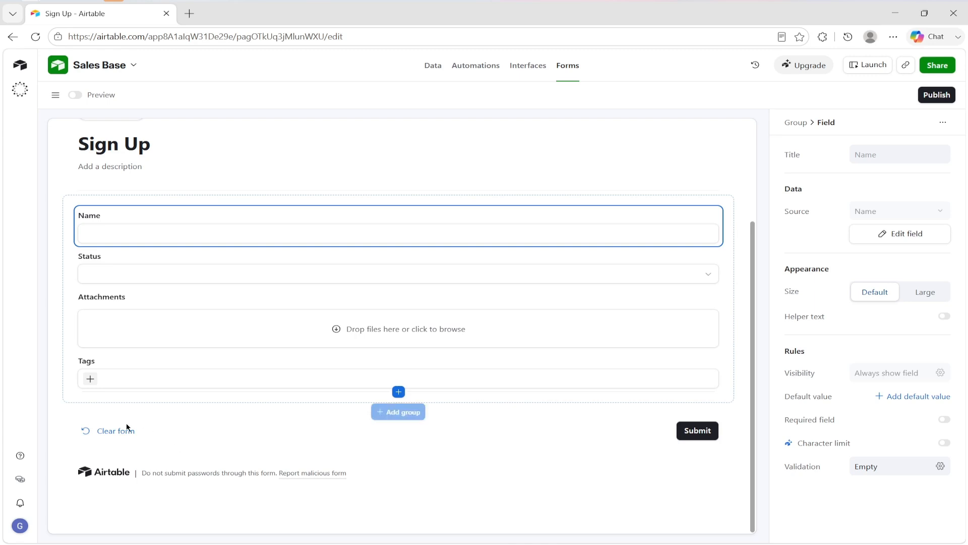
Review the form-level settings and publish the Sign Up form
left_click(686, 440)
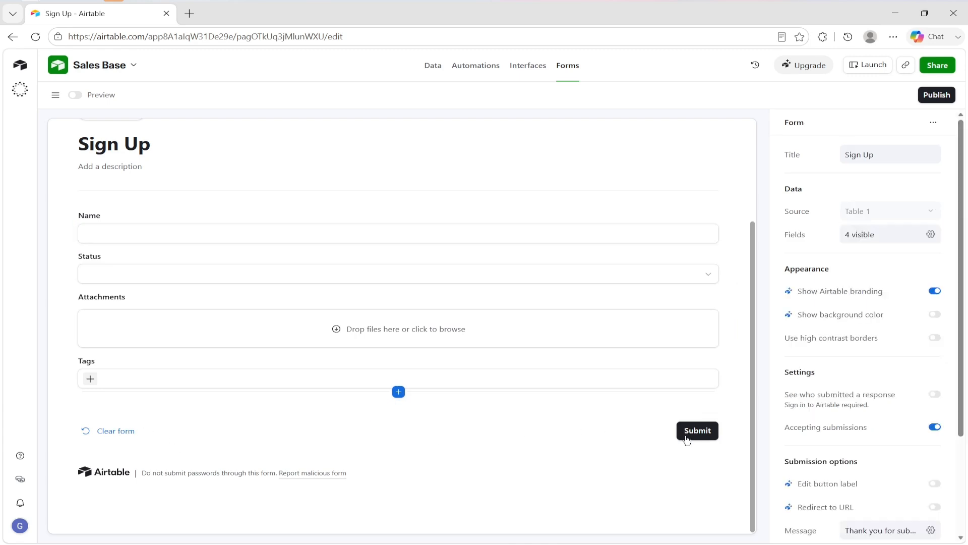
scroll(804, 358, "down", 3)
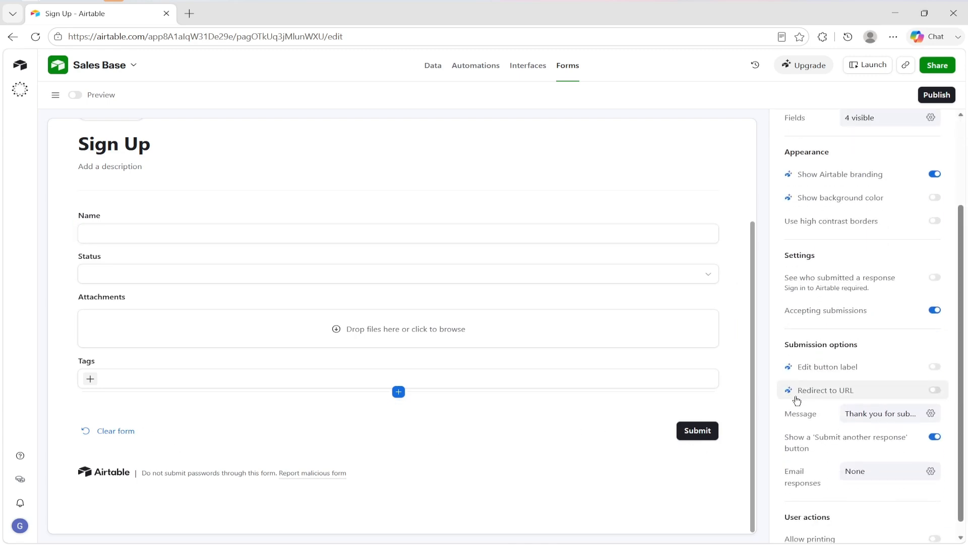
scroll(752, 416, "up", 3)
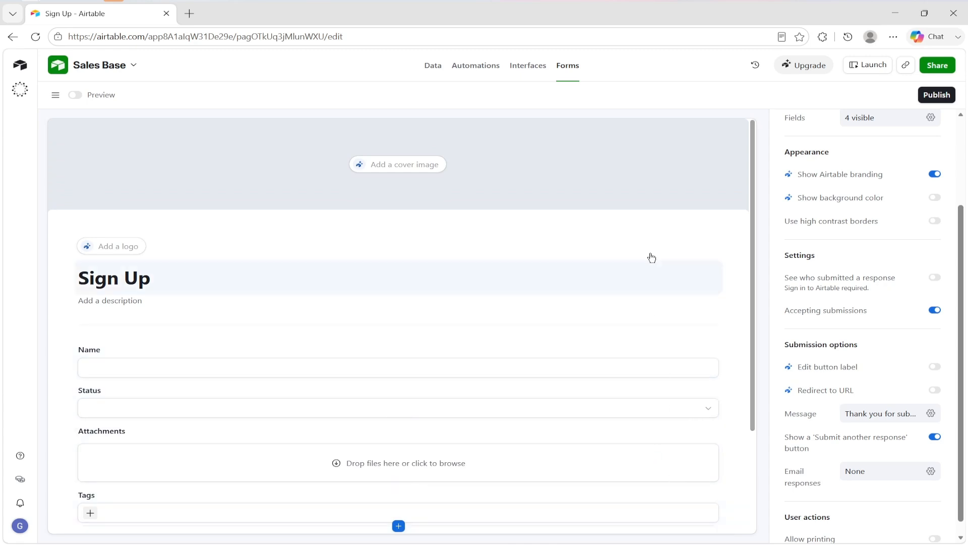
left_click(937, 95)
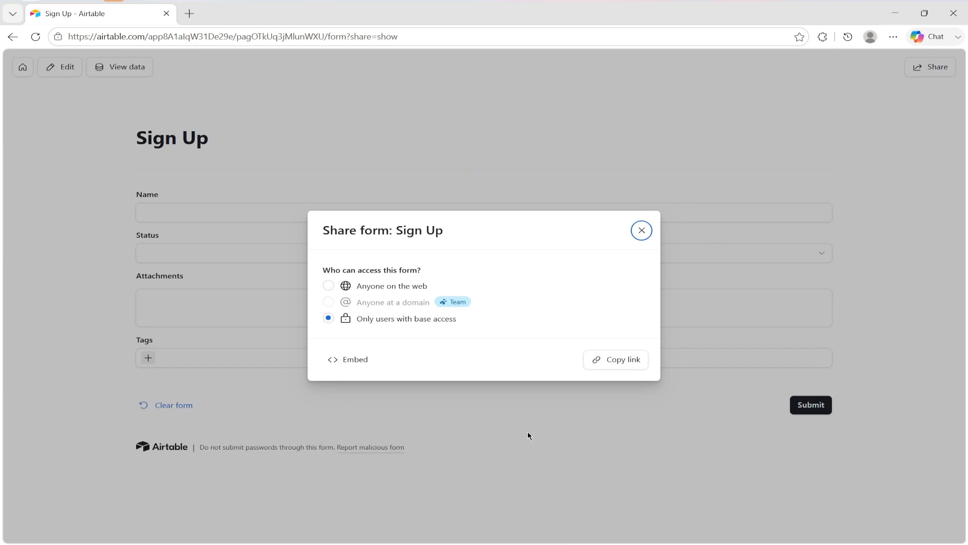
Set the form's access to Anyone on the web and copy its share link
left_click(347, 286)
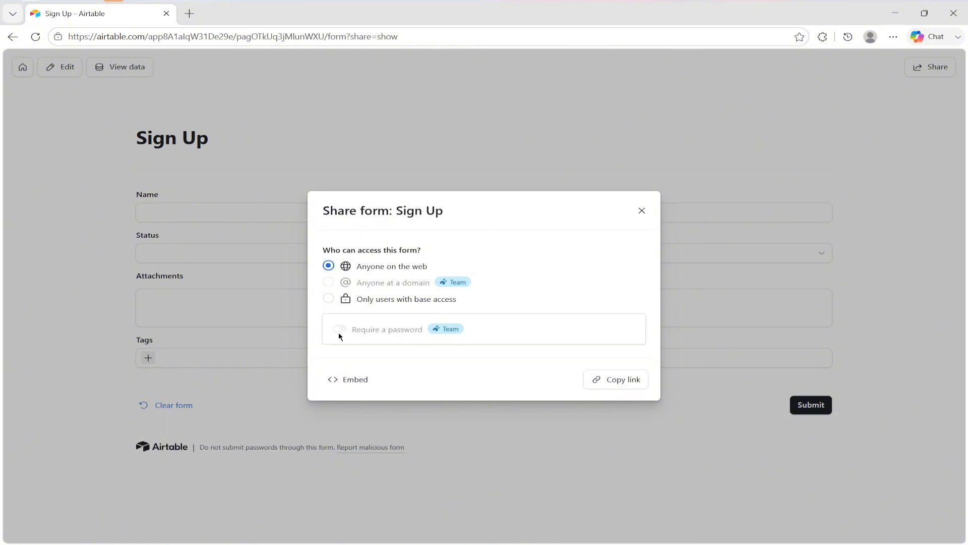
left_click(329, 301)
left_click(352, 286)
left_click(598, 379)
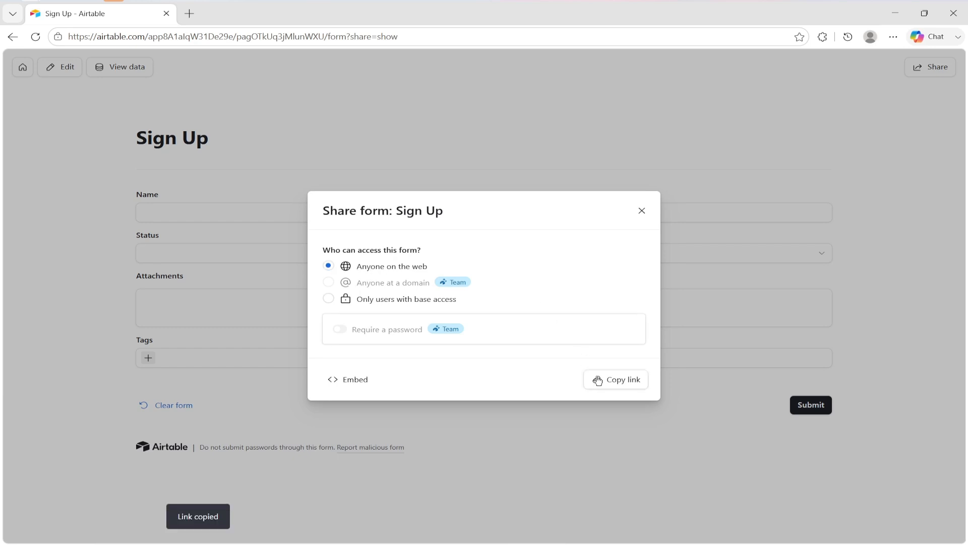
Open the form's embed page and examine the form in the desktop and mobile previews
left_click(357, 383)
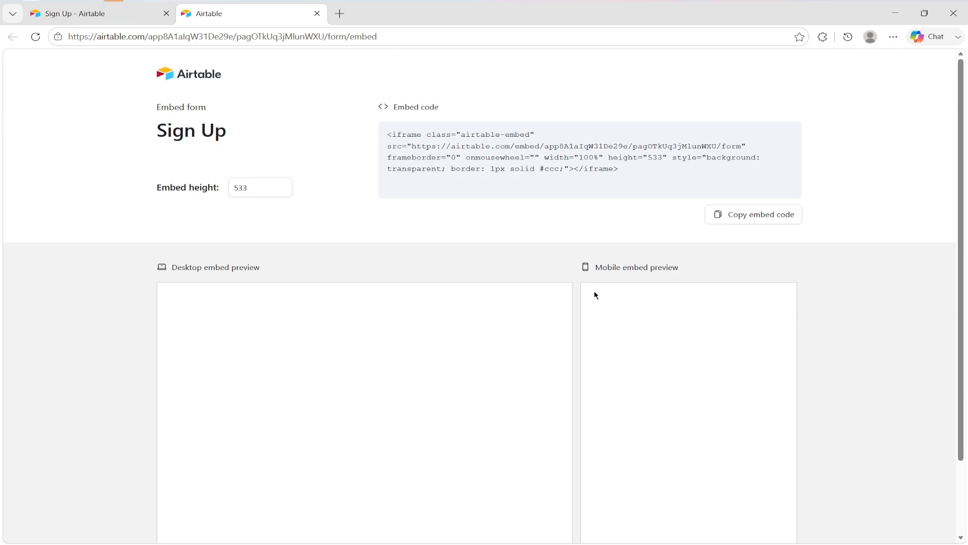
scroll(681, 356, "down", 3)
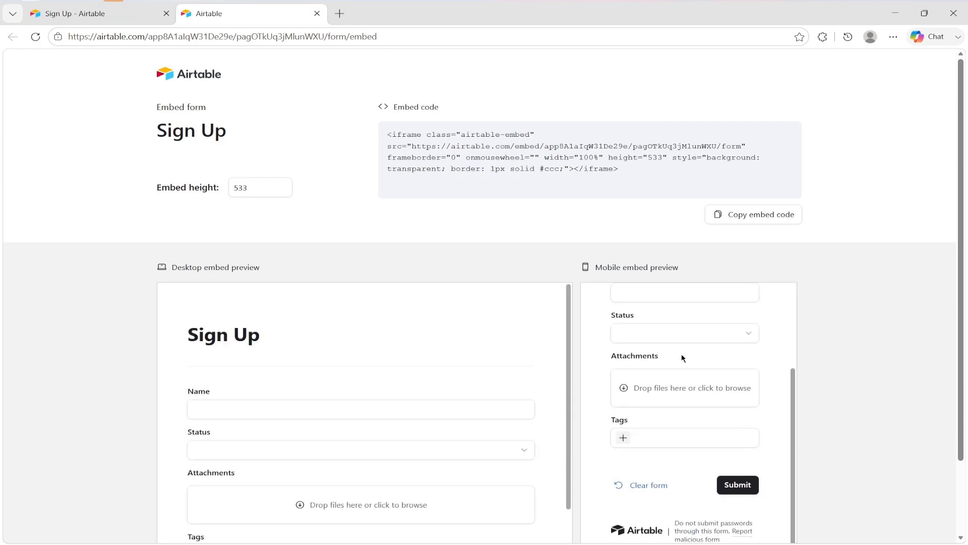
scroll(782, 334, "up", 3)
scroll(842, 331, "down", 1)
scroll(842, 330, "up", 1)
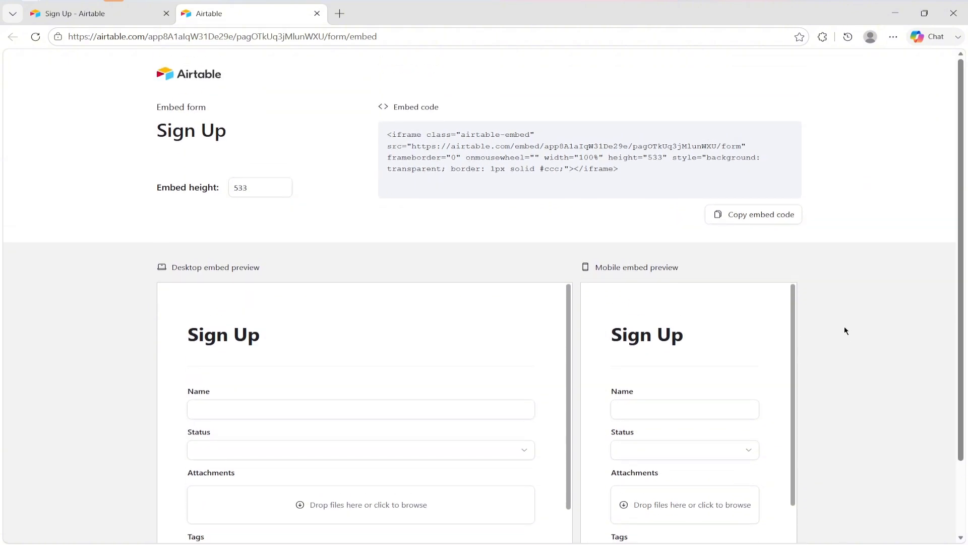